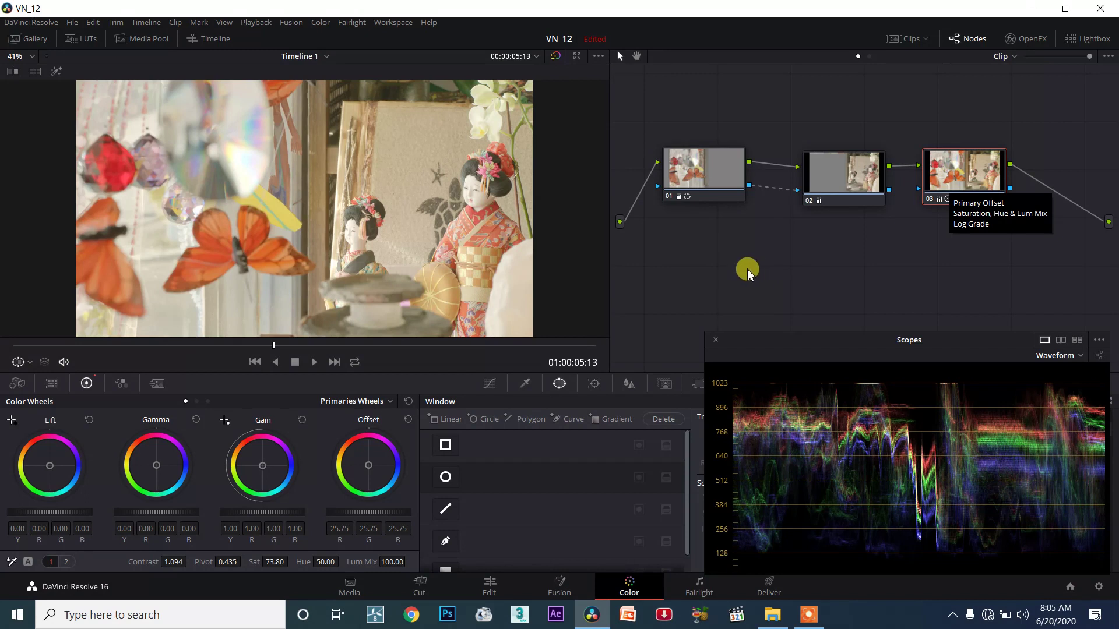
Step: Add a gradient window to node 03 and bring up its Add Node choices
left_click_drag(731, 219, 789, 317)
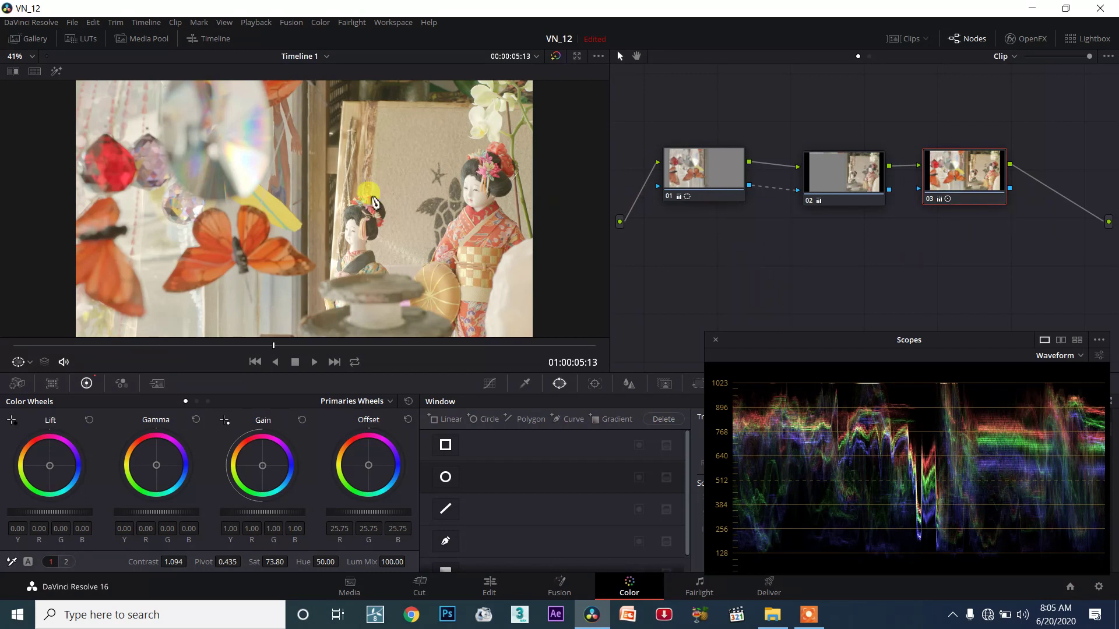
scroll(357, 204, "down", 1)
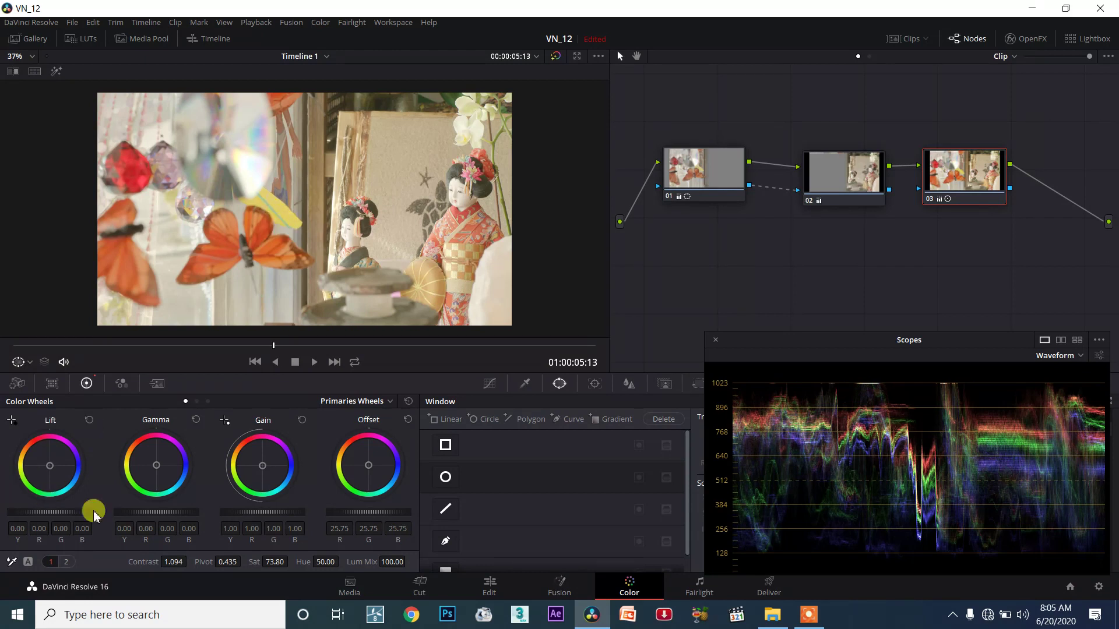
scroll(482, 554, "down", 1)
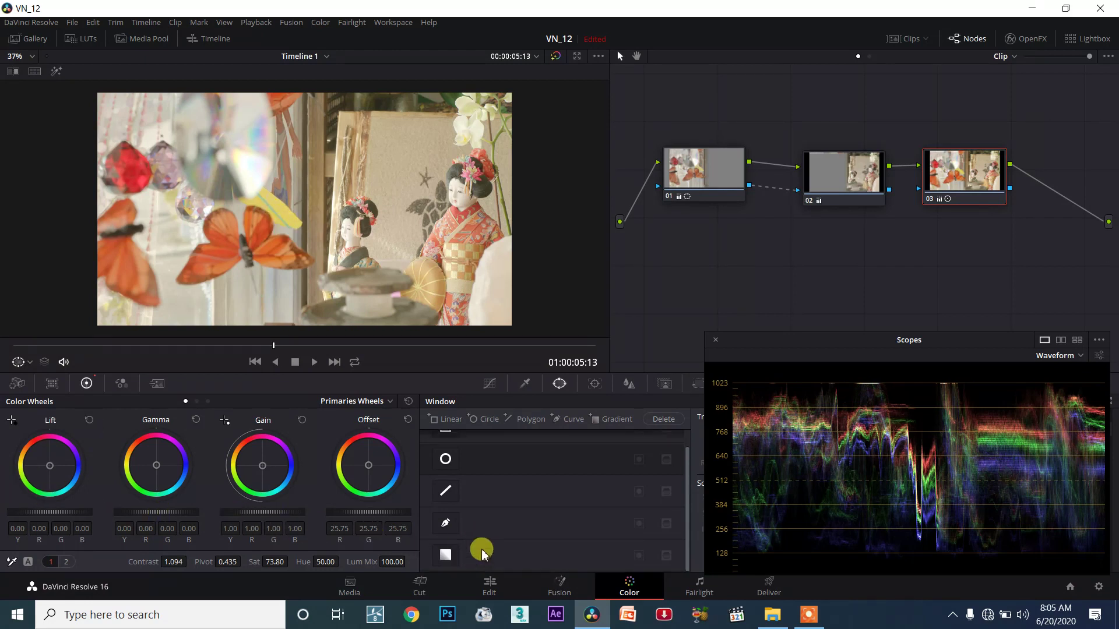
left_click(446, 555)
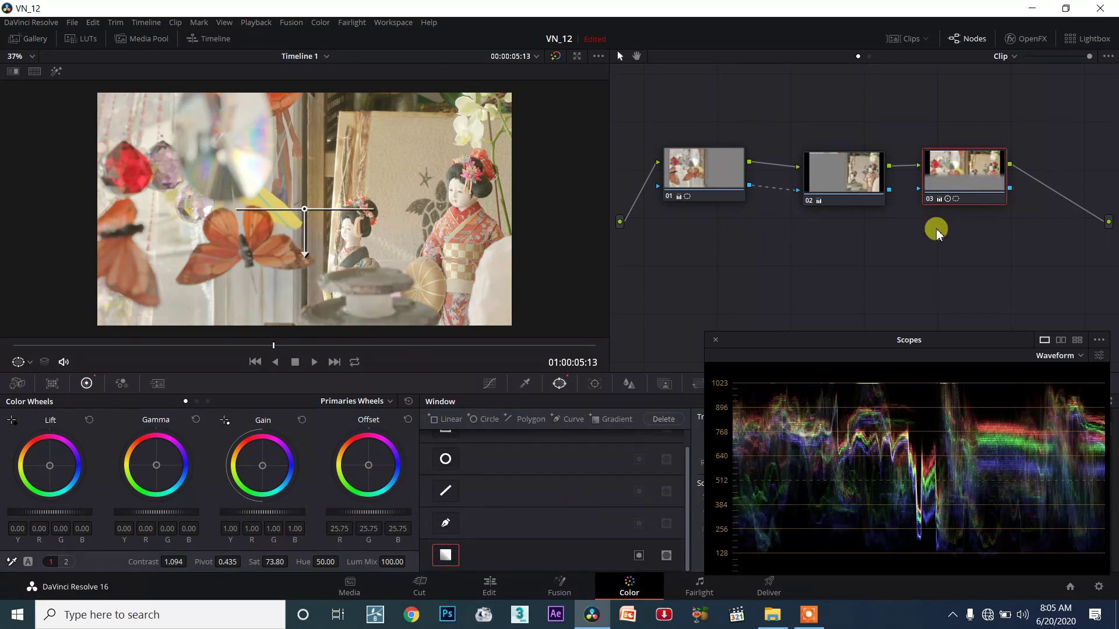
right_click(950, 177)
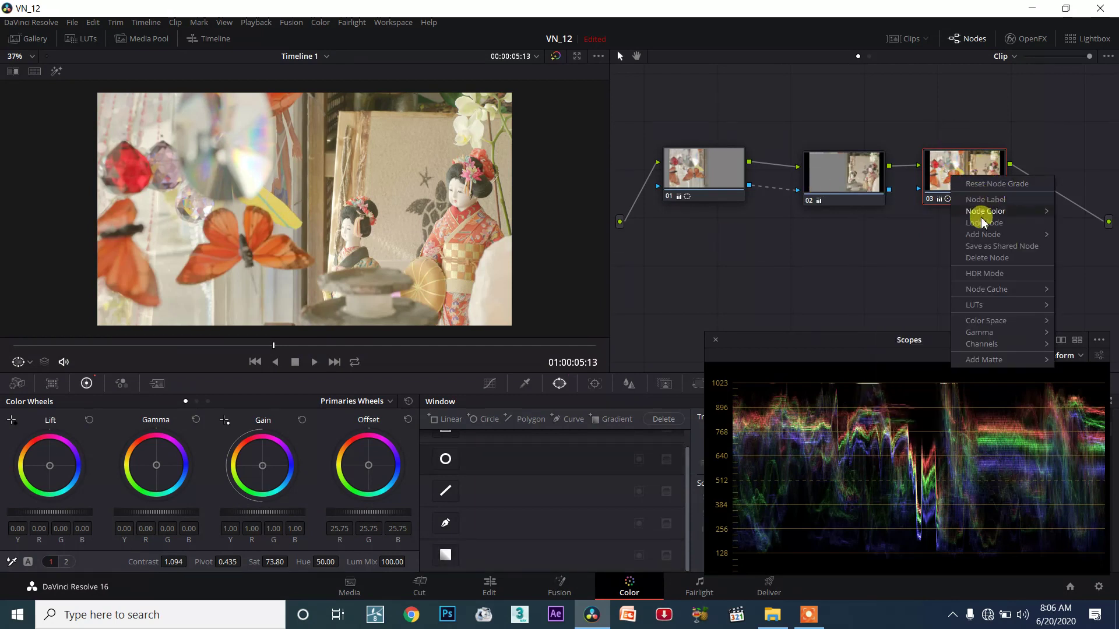
mouse_move(984, 234)
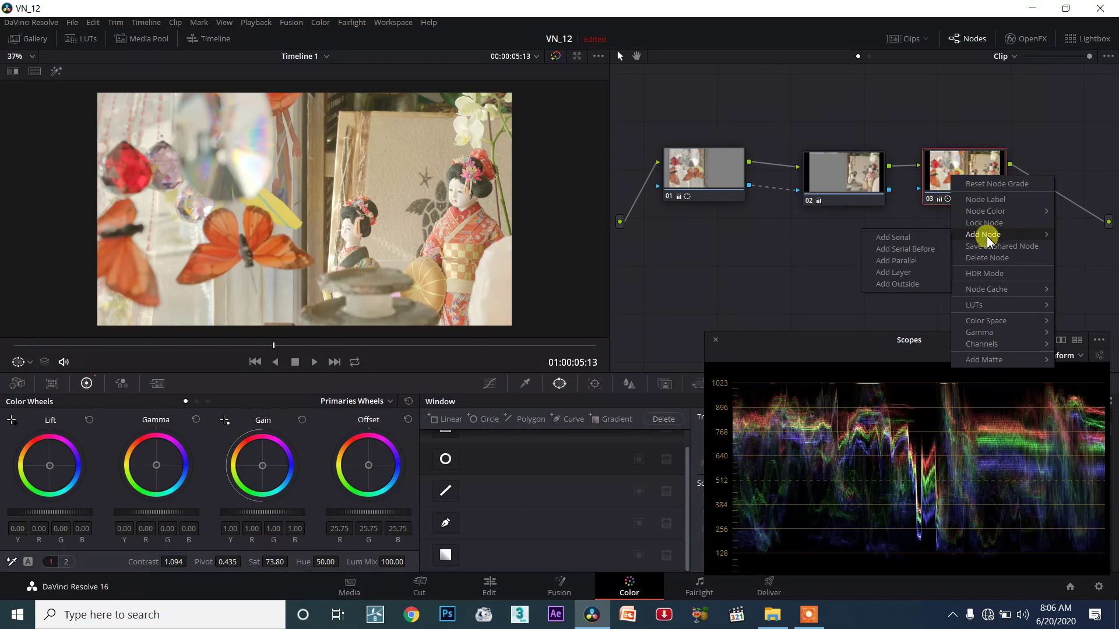
Step: Add serial node 04 after node 03, line up nodes 01–04 in a row, and select node 04
left_click(922, 236)
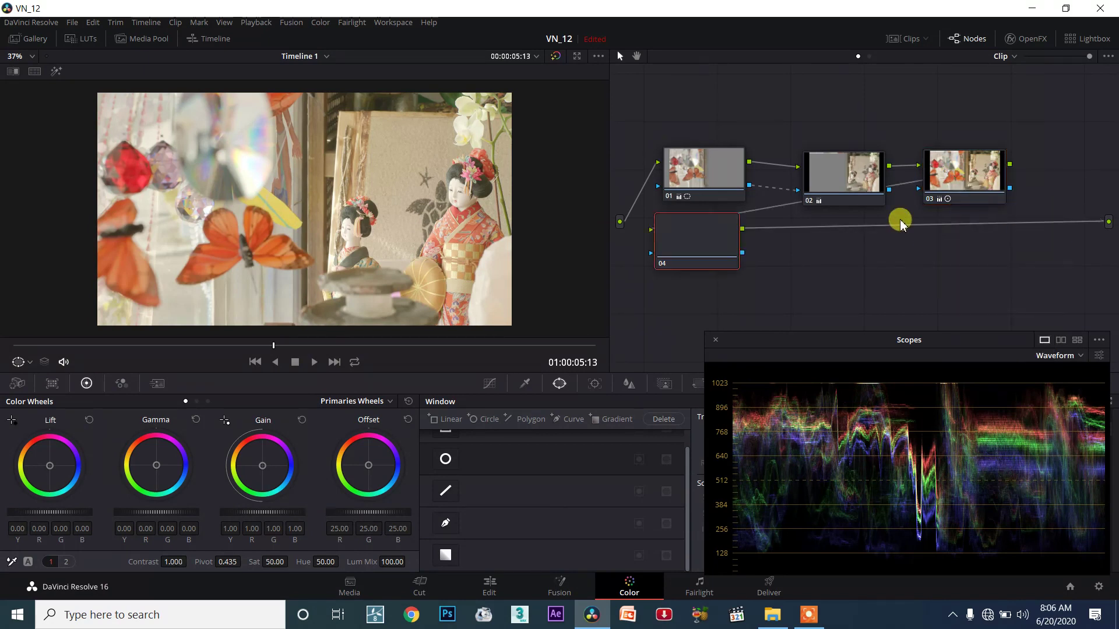
left_click_drag(722, 239, 1094, 148)
left_click(701, 170)
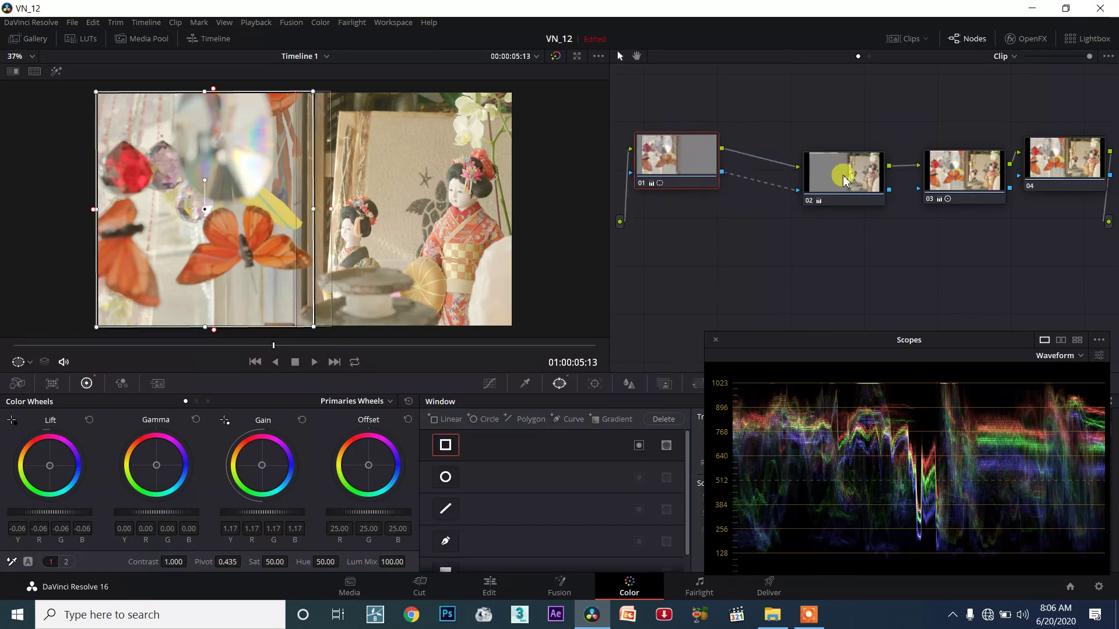
left_click_drag(846, 181, 779, 159)
left_click_drag(951, 181, 876, 163)
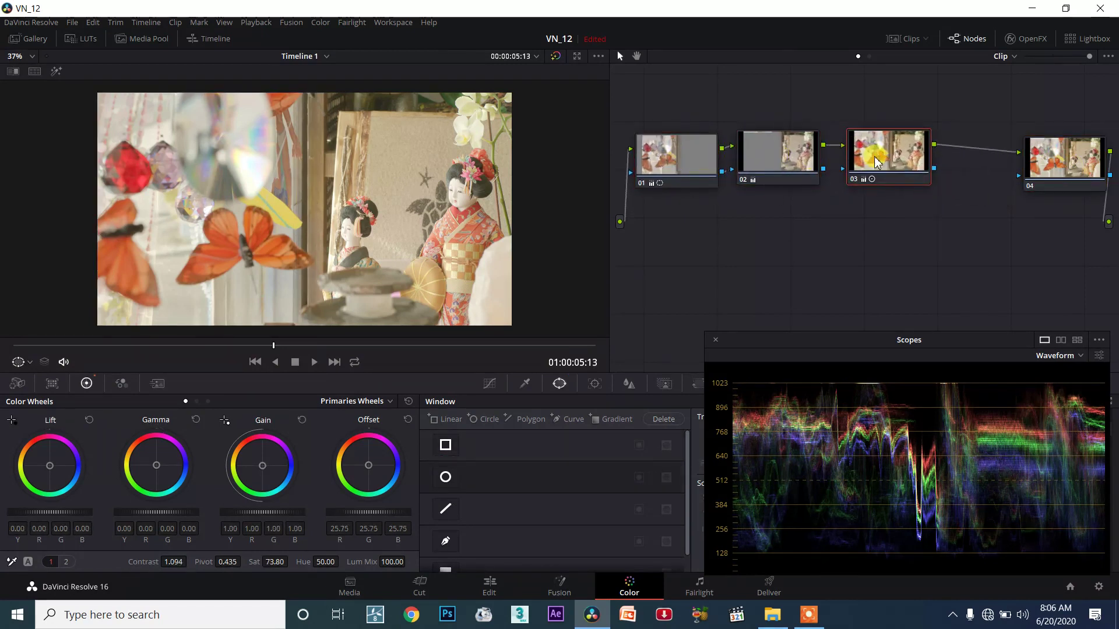
left_click_drag(1070, 162, 974, 159)
left_click(879, 155)
left_click(981, 159)
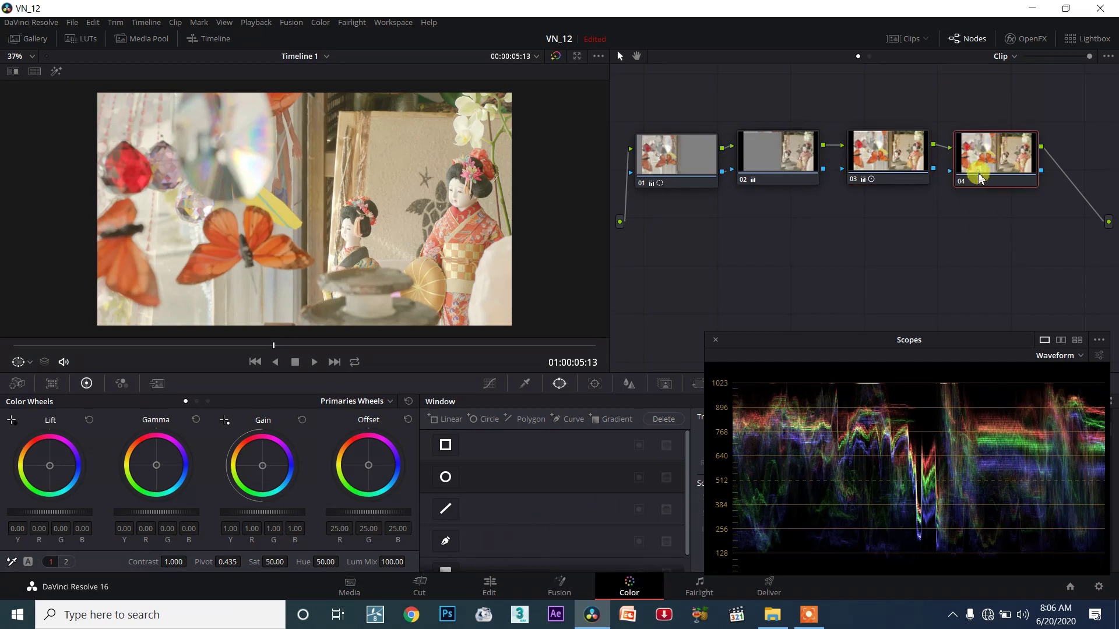
Step: On node 04, angle a gradient from the upper-left red crystal toward centre and lower Lift to -0.19
left_click_drag(981, 167, 992, 161)
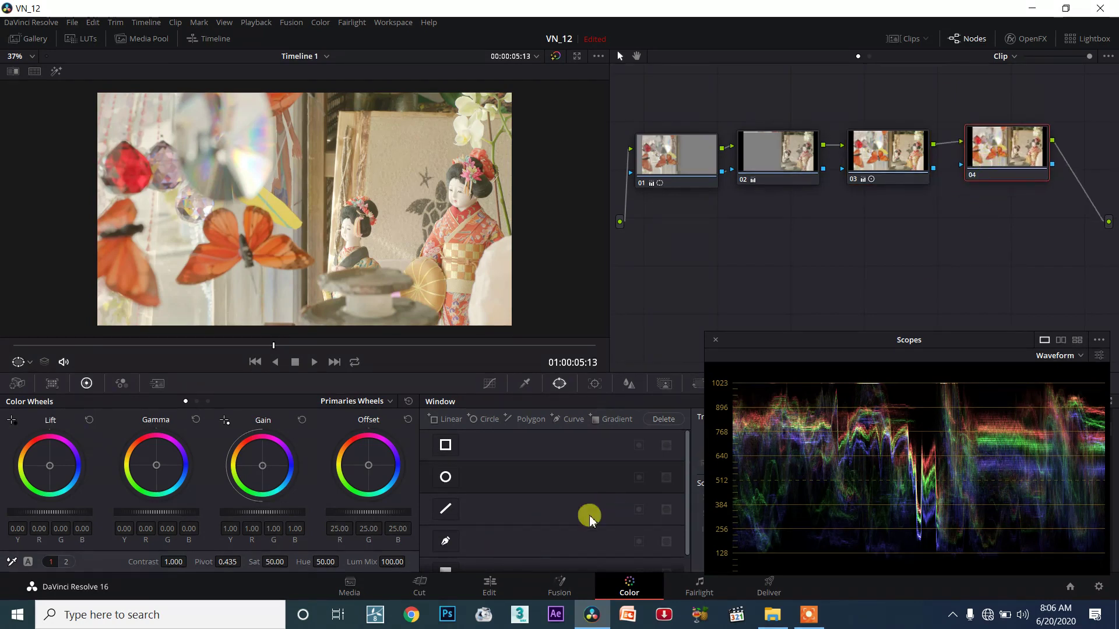
scroll(548, 531, "down", 1)
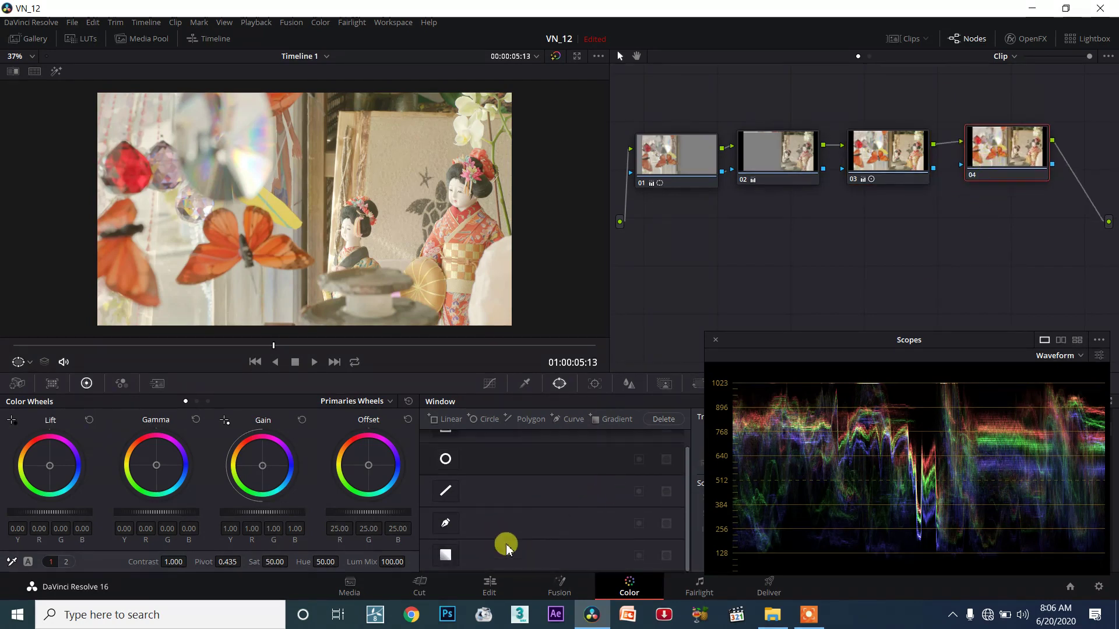
left_click(446, 556)
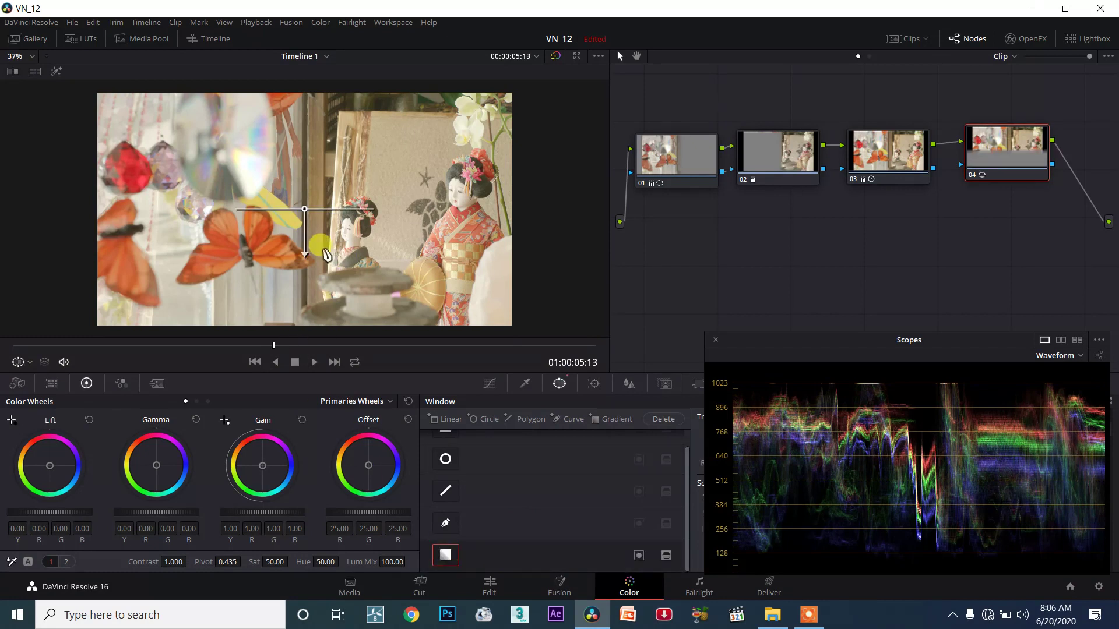
left_click_drag(298, 221, 277, 198)
left_click_drag(116, 129, 124, 142)
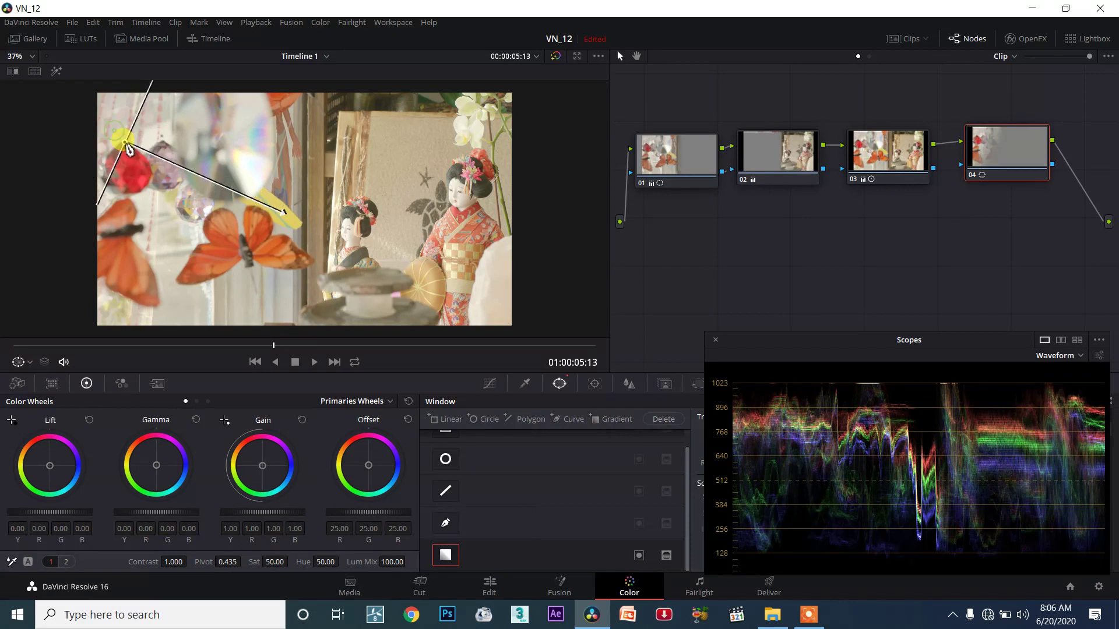
left_click_drag(301, 221, 355, 262)
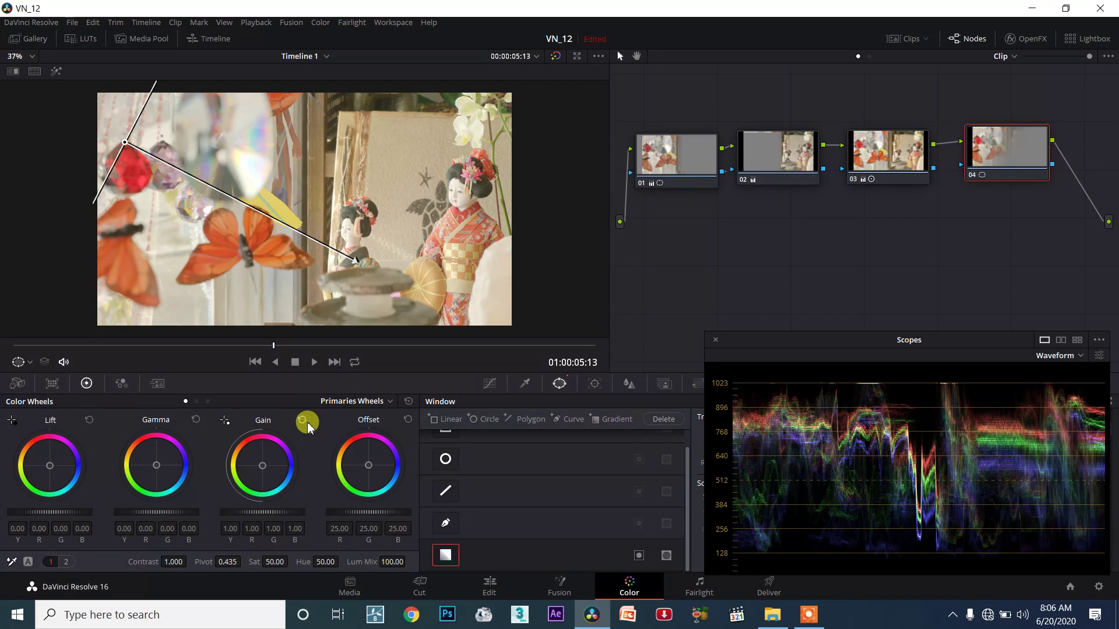
mouse_move(52, 513)
left_mouse_down()
mouse_move(63, 510)
mouse_move(54, 515)
left_mouse_up()
left_click_drag(125, 144, 138, 161)
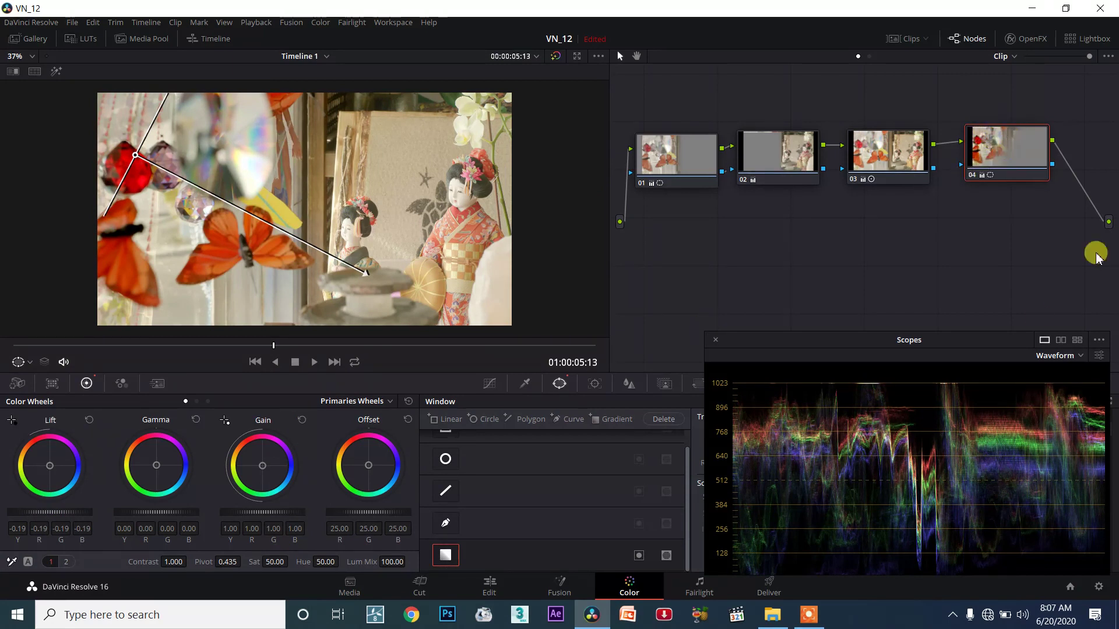
Step: Compare the clip with and without node 04, then hide the window outline in the viewer
left_click(971, 175)
left_click(972, 174)
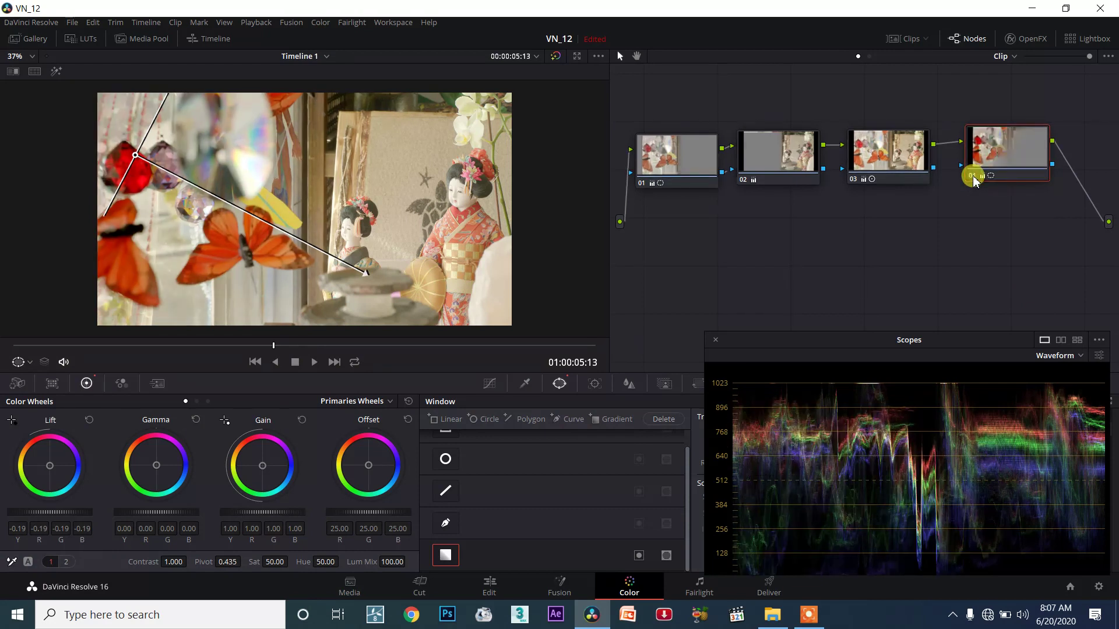
left_click(972, 175)
left_click(973, 176)
left_click(19, 362)
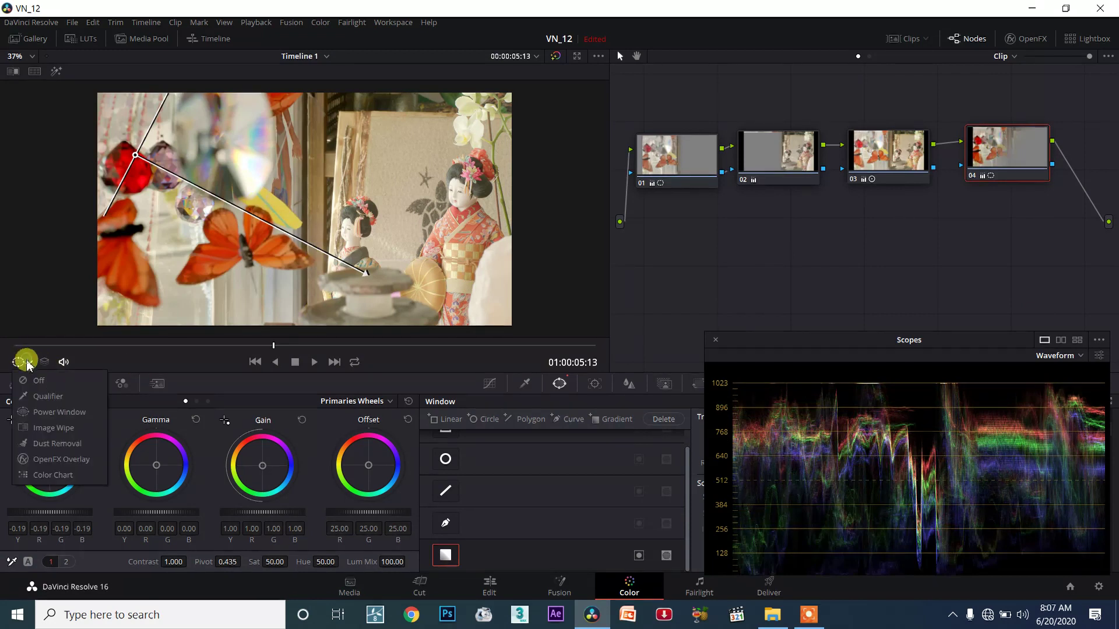
left_click(32, 386)
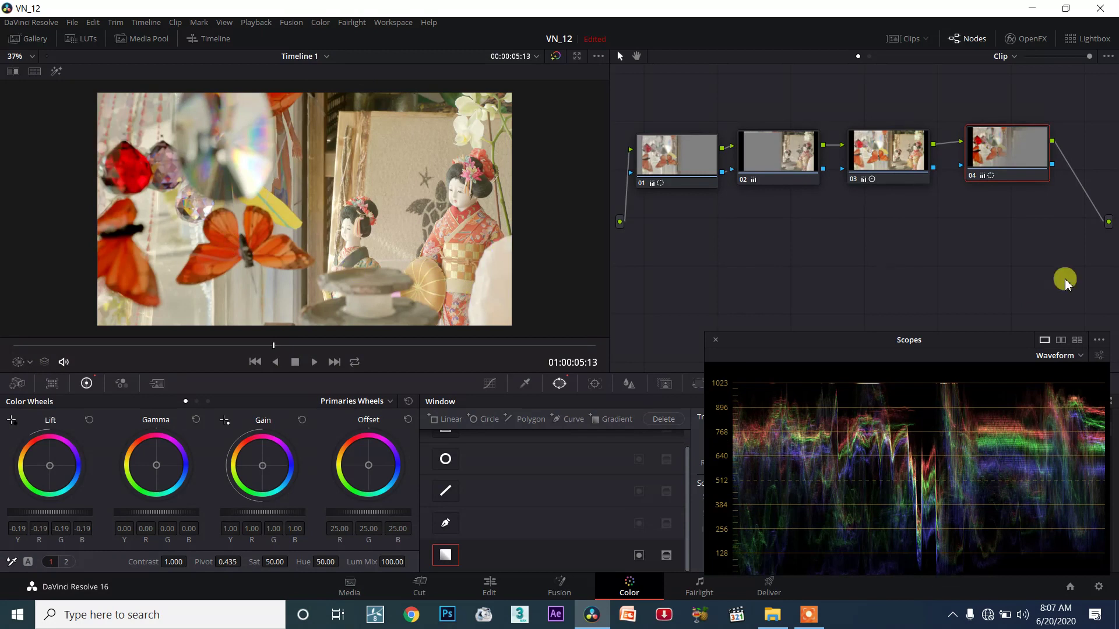
Step: Toggle node 04 repeatedly to judge the darkened corner, leaving node 04 disabled during playback
left_click(971, 175)
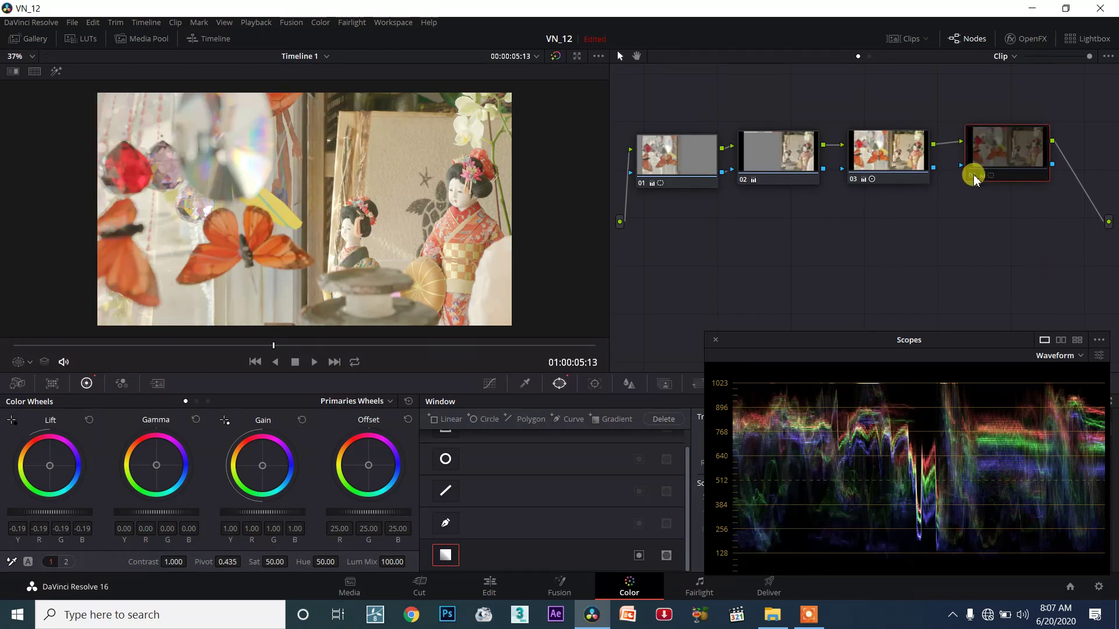
left_click(971, 176)
left_click(971, 175)
left_click(971, 176)
left_click(971, 175)
left_click(971, 175)
left_click(971, 176)
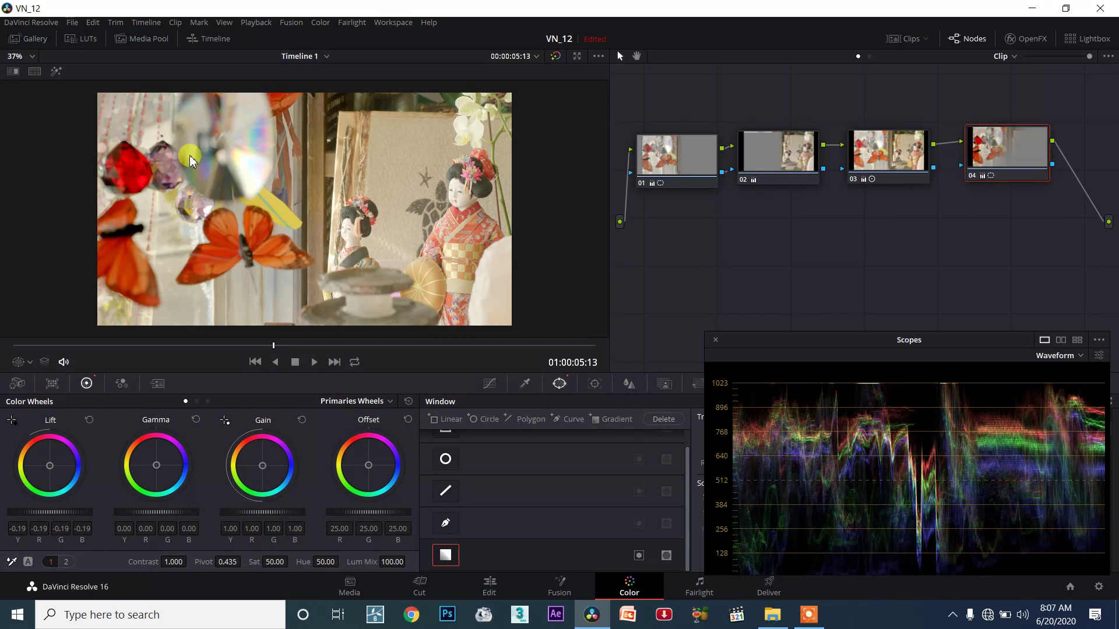
left_click(209, 154)
left_click(976, 181)
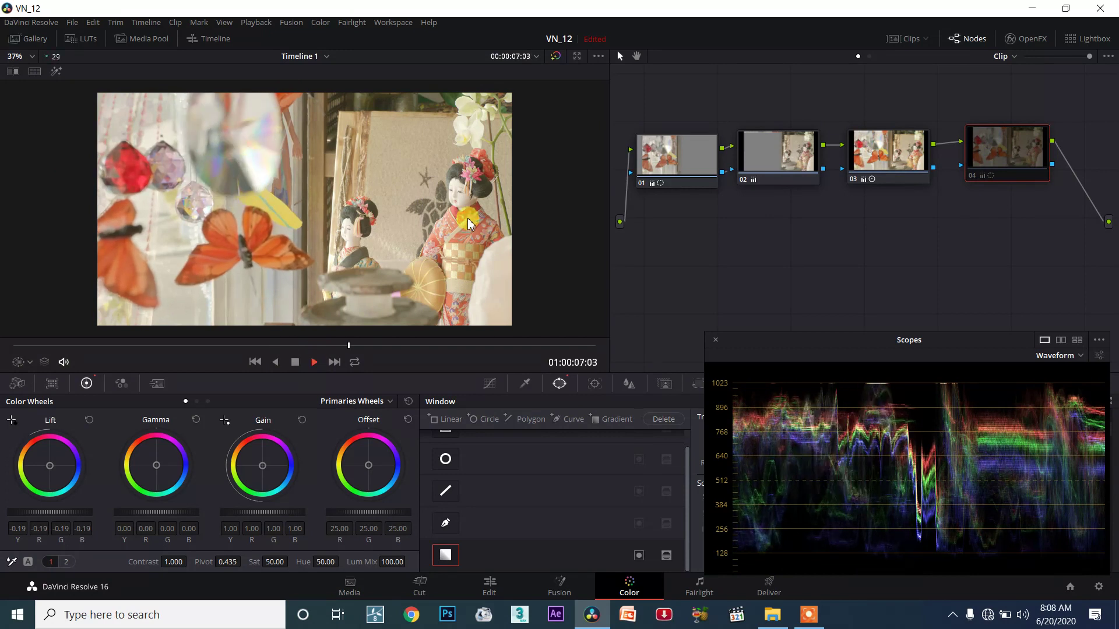
Step: Stop playback at 01:00:08:09, re-enable node 04, and nudge it slightly right of node 03
left_click(295, 362)
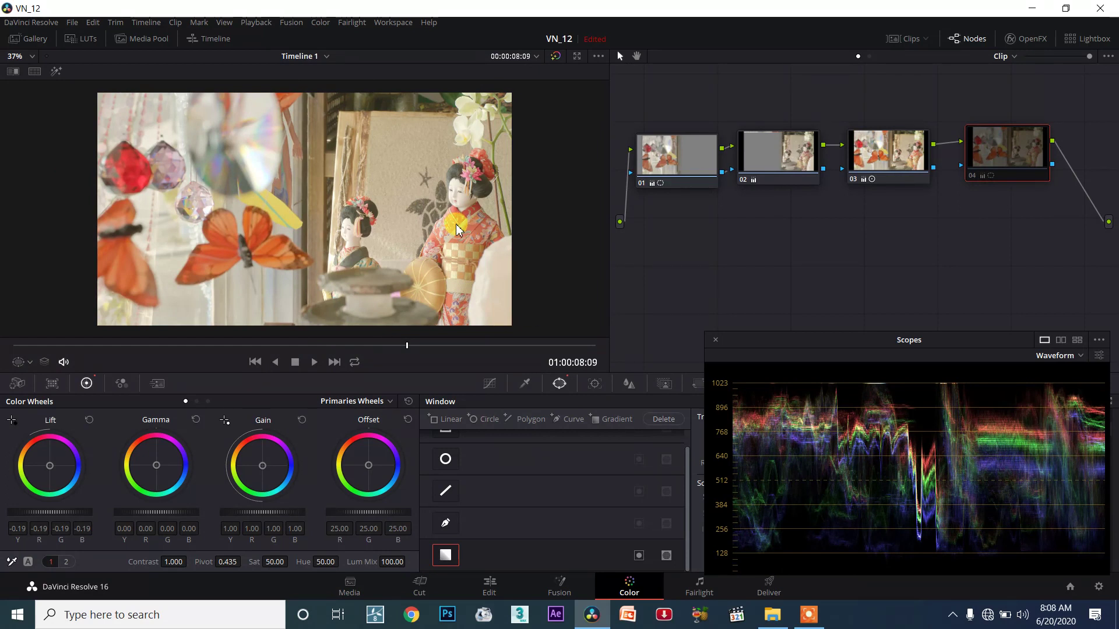
left_click(973, 177)
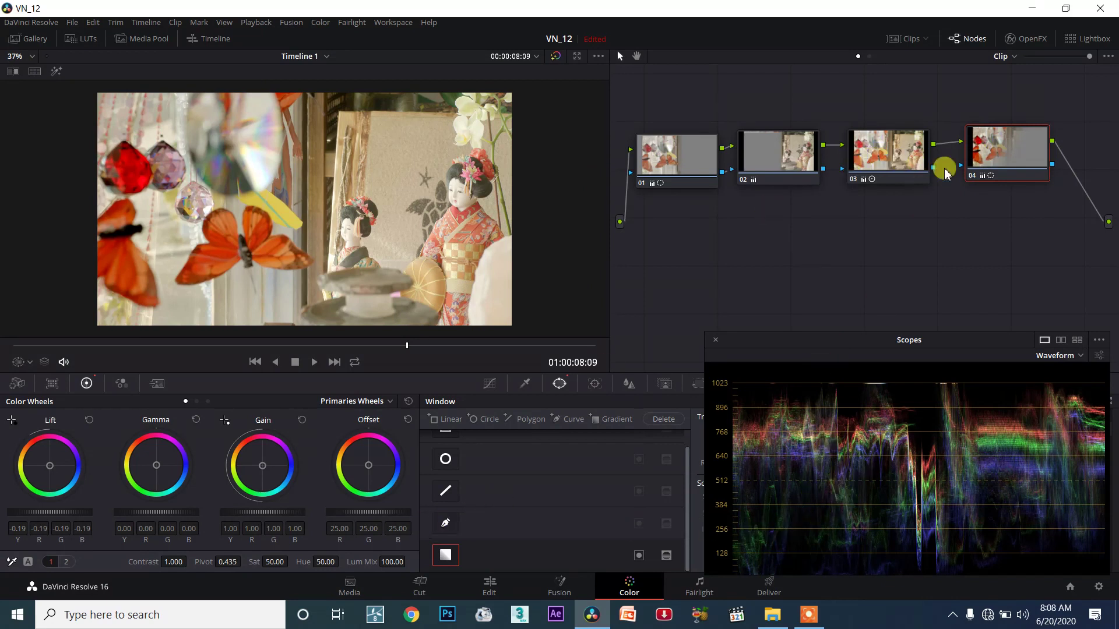
left_click_drag(981, 149, 994, 140)
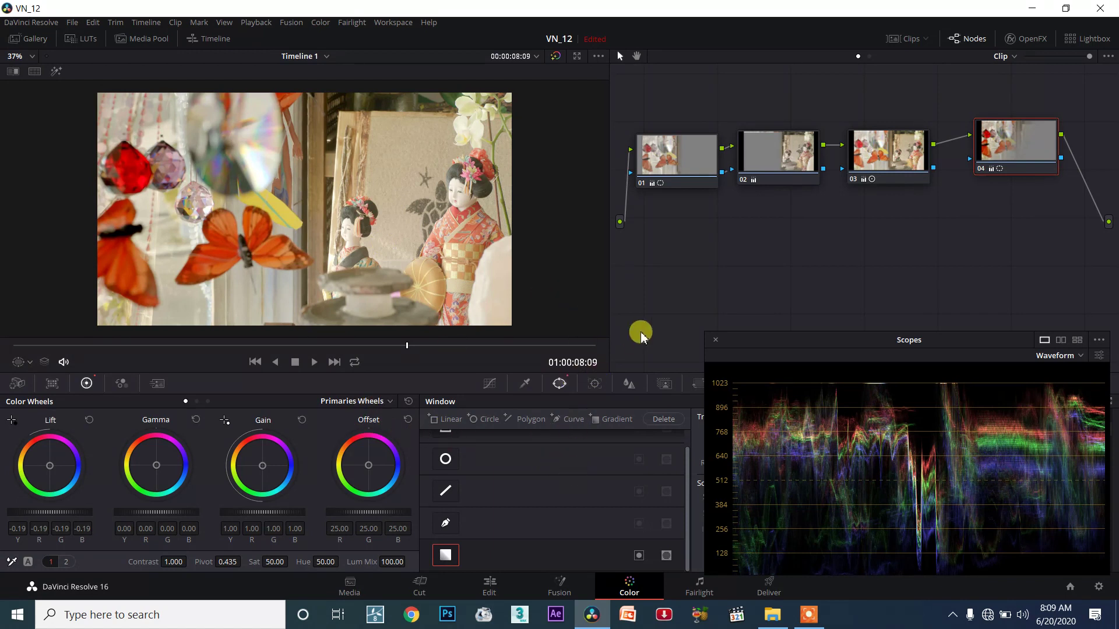
left_click(981, 169)
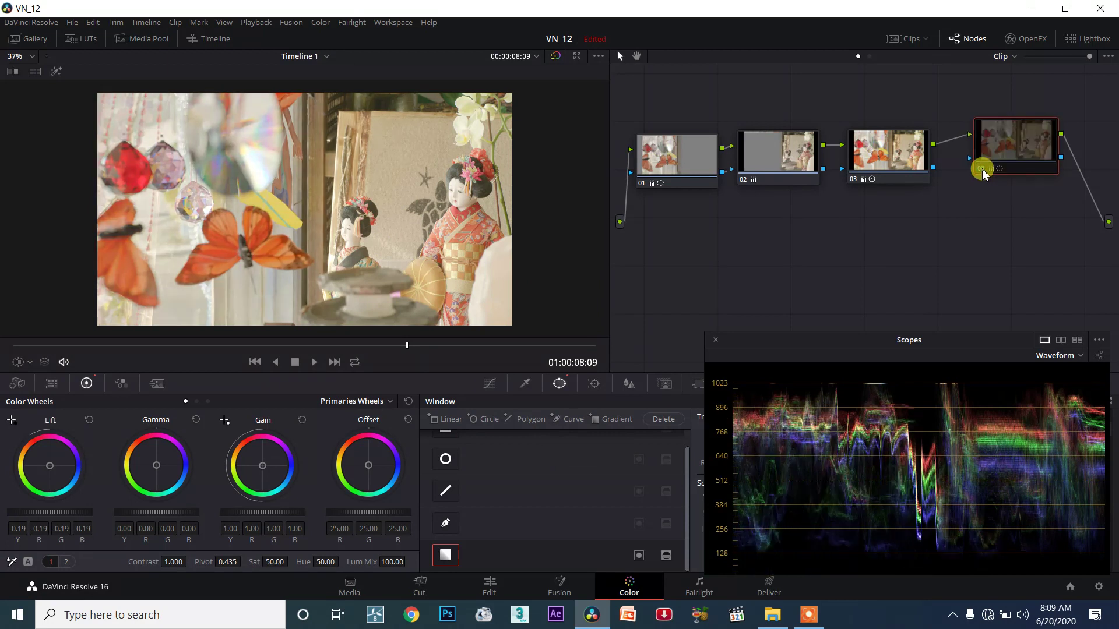
left_click(981, 171)
left_click(979, 170)
left_click(979, 170)
left_click_drag(653, 207, 1011, 138)
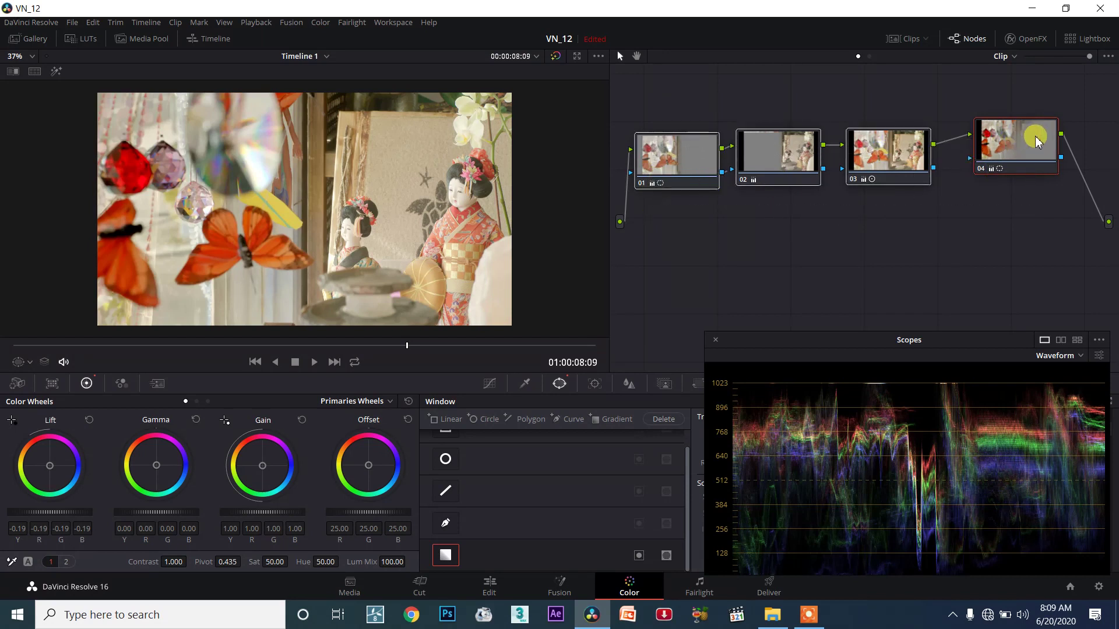
left_click(833, 239)
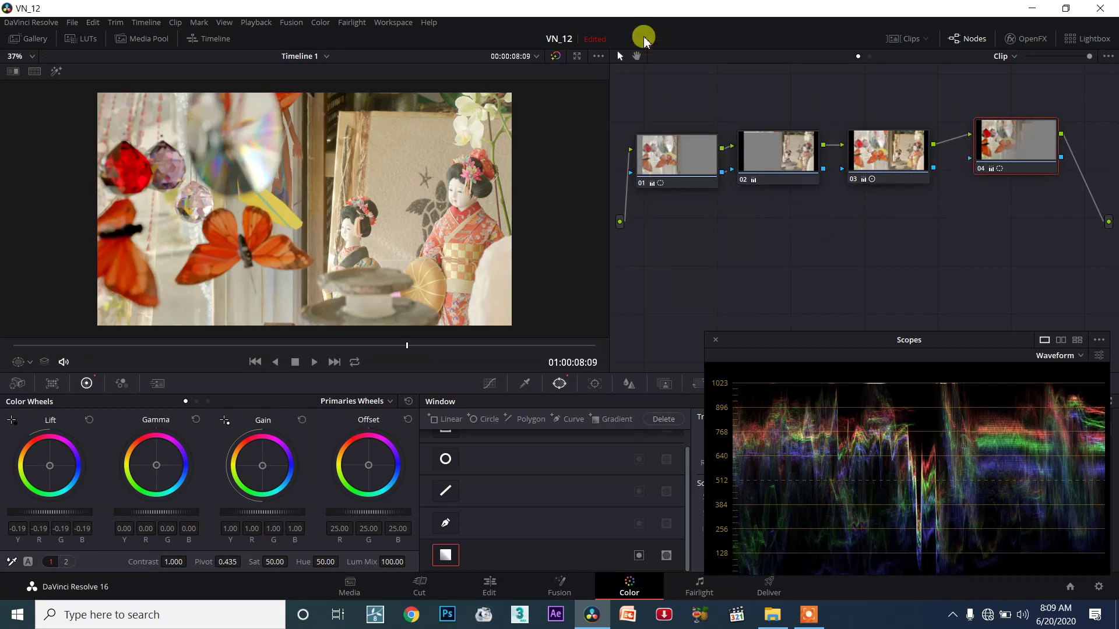
left_click(554, 57)
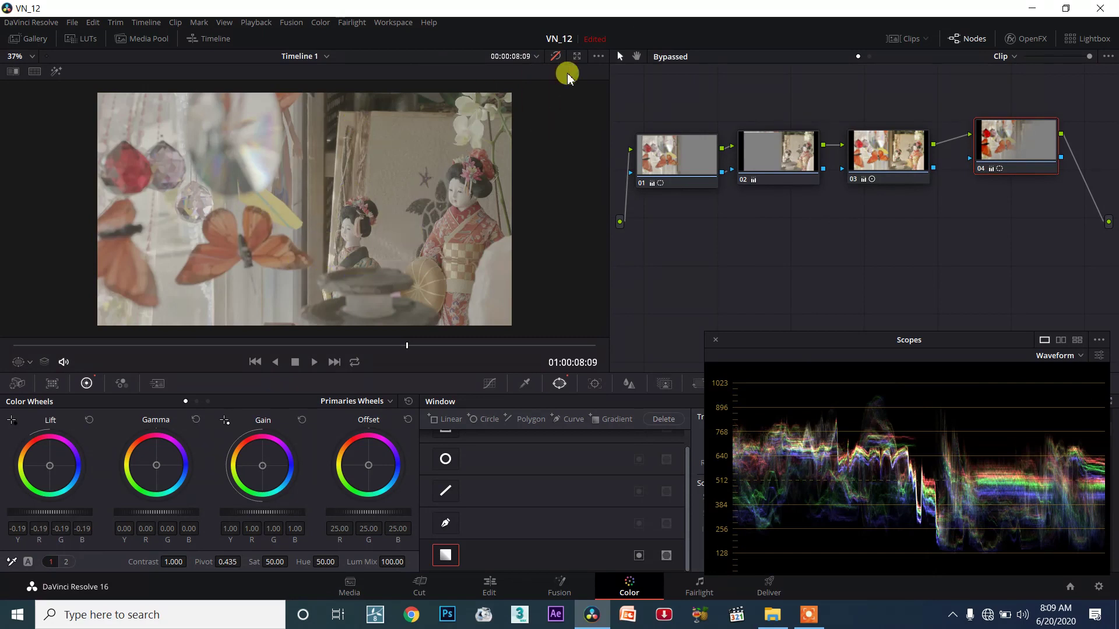
left_click(554, 56)
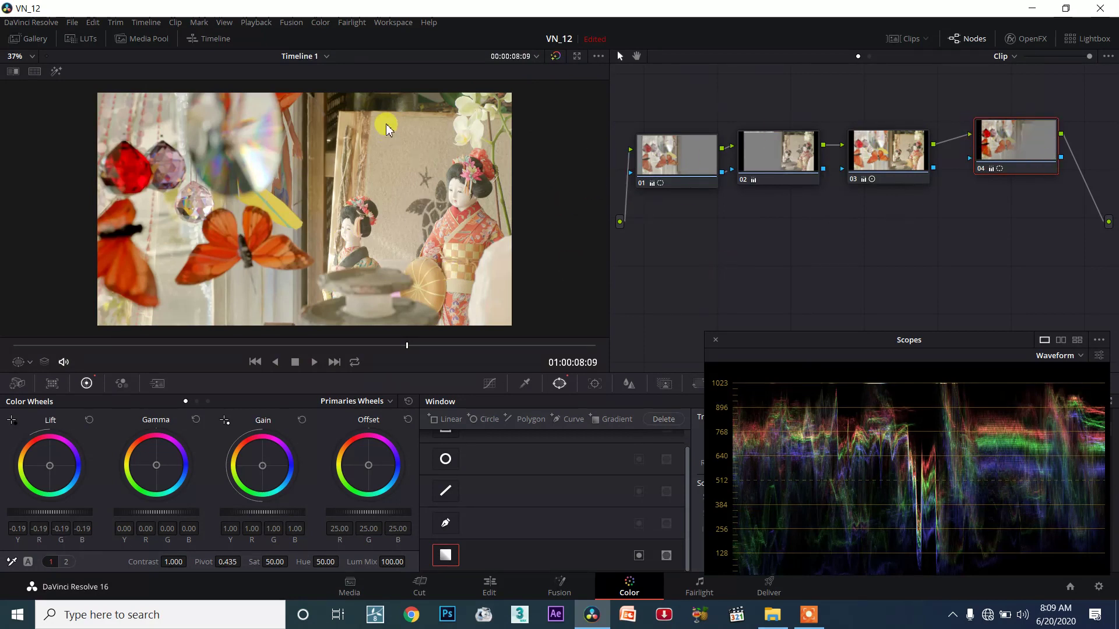
left_click(554, 58)
left_click(554, 58)
left_click(554, 59)
left_click(555, 58)
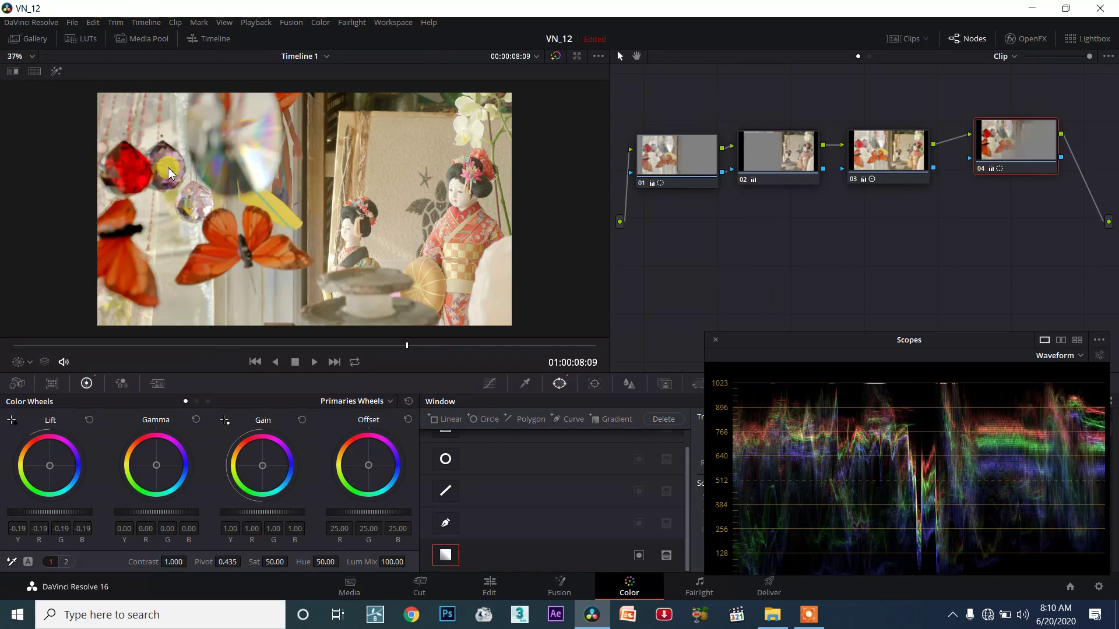
left_click(57, 71)
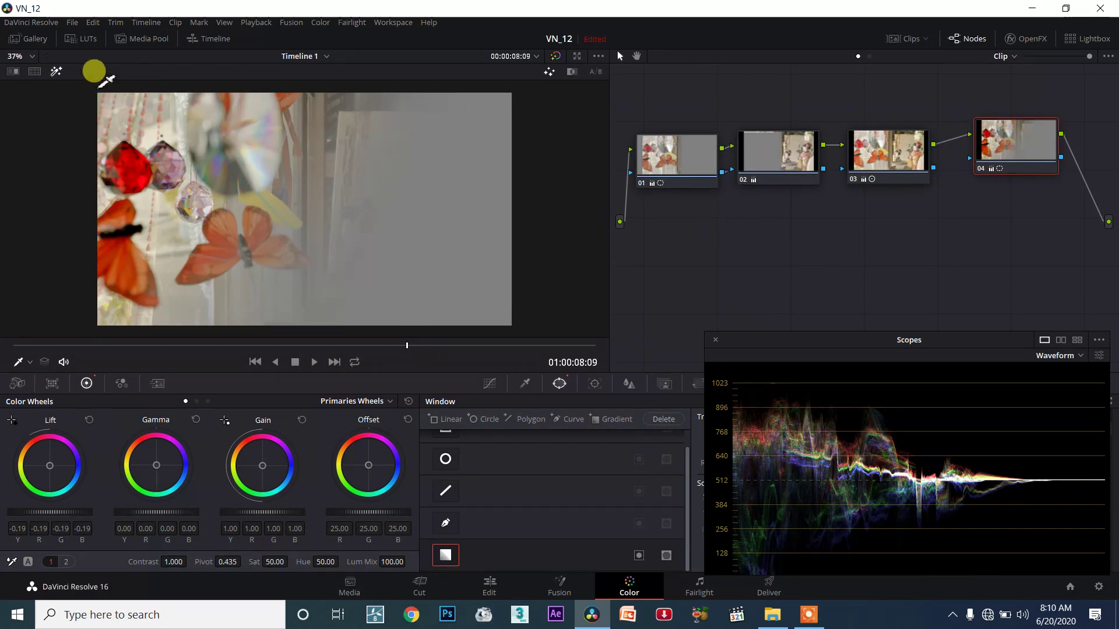
left_click(63, 73)
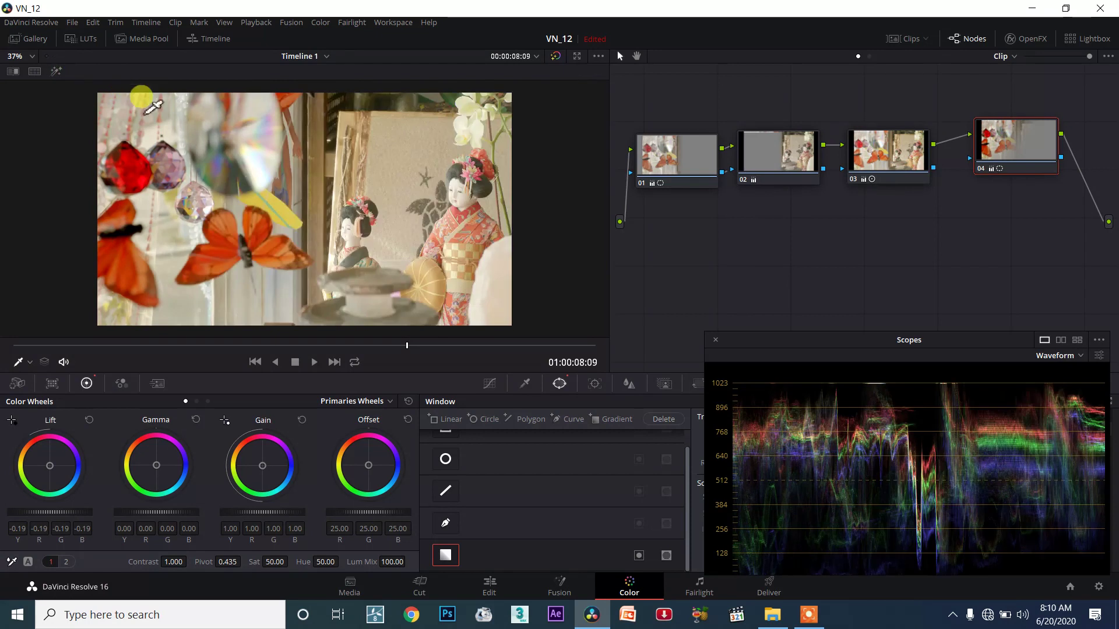
left_click(691, 152)
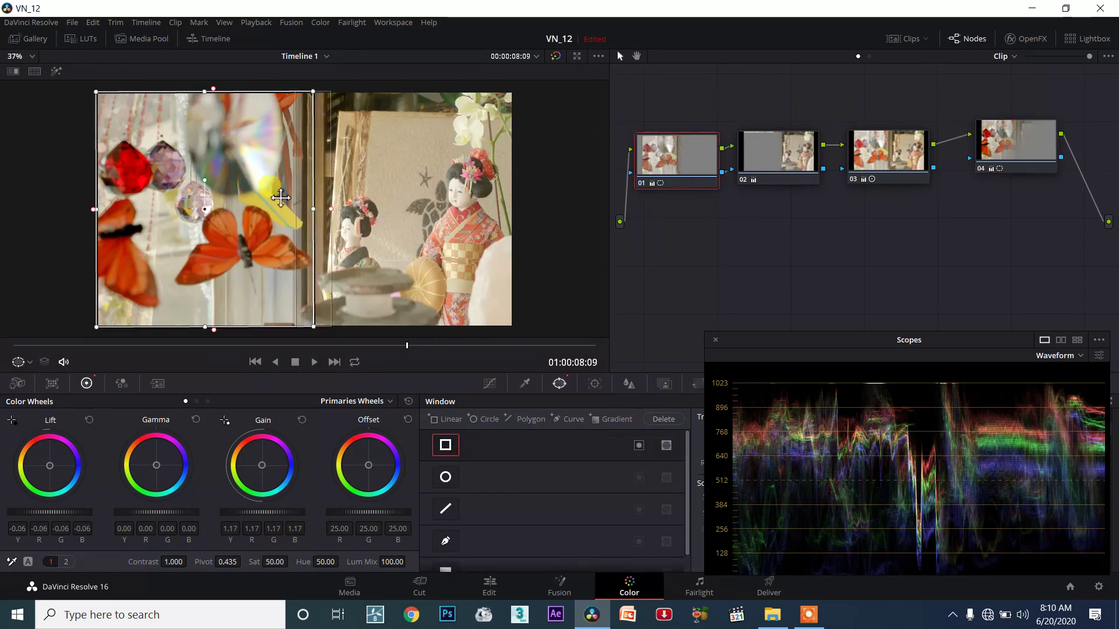
left_click(52, 73)
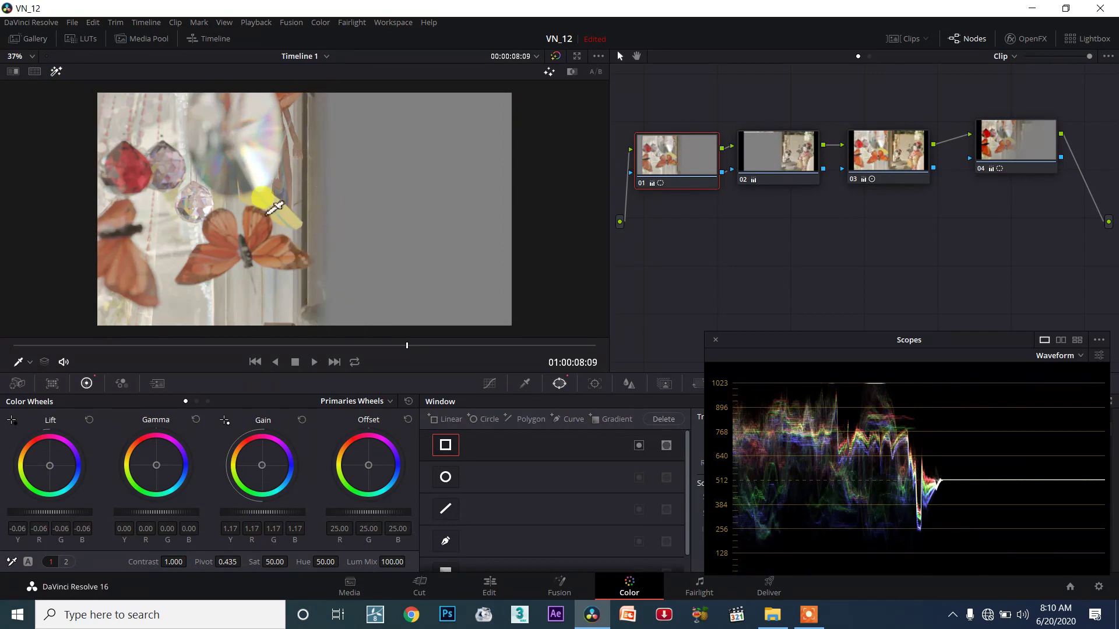
left_click(56, 71)
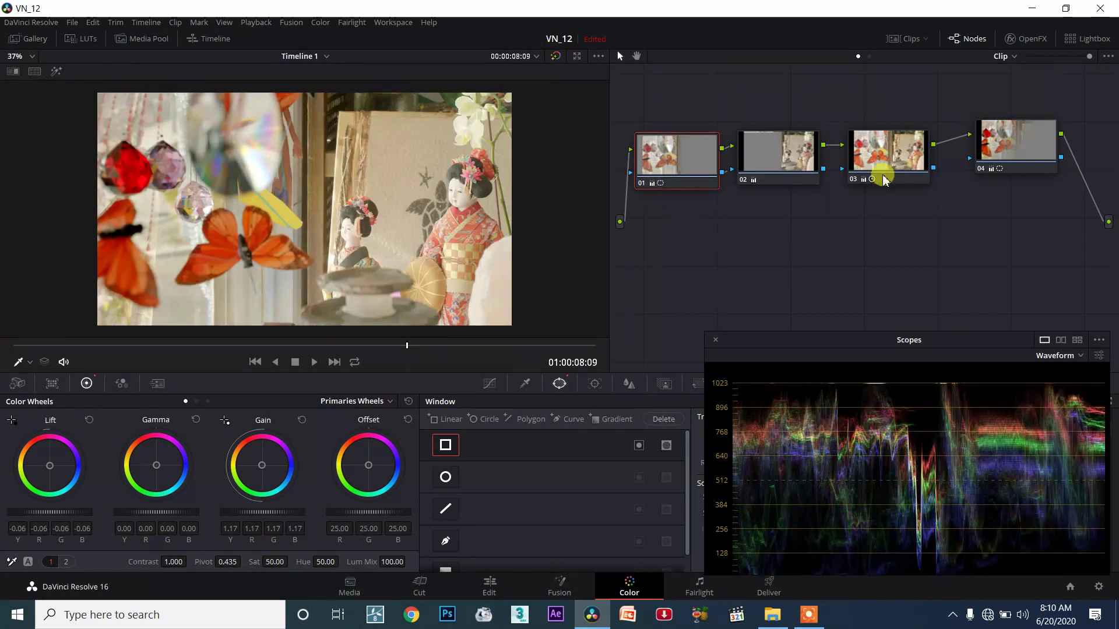
left_click(979, 169)
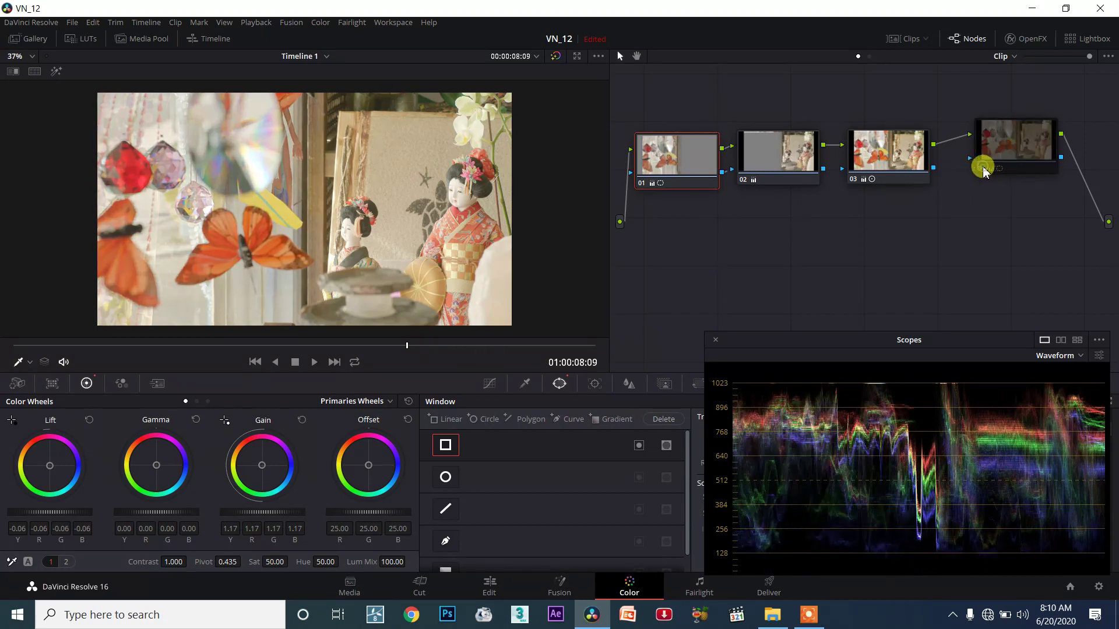
left_click(982, 169)
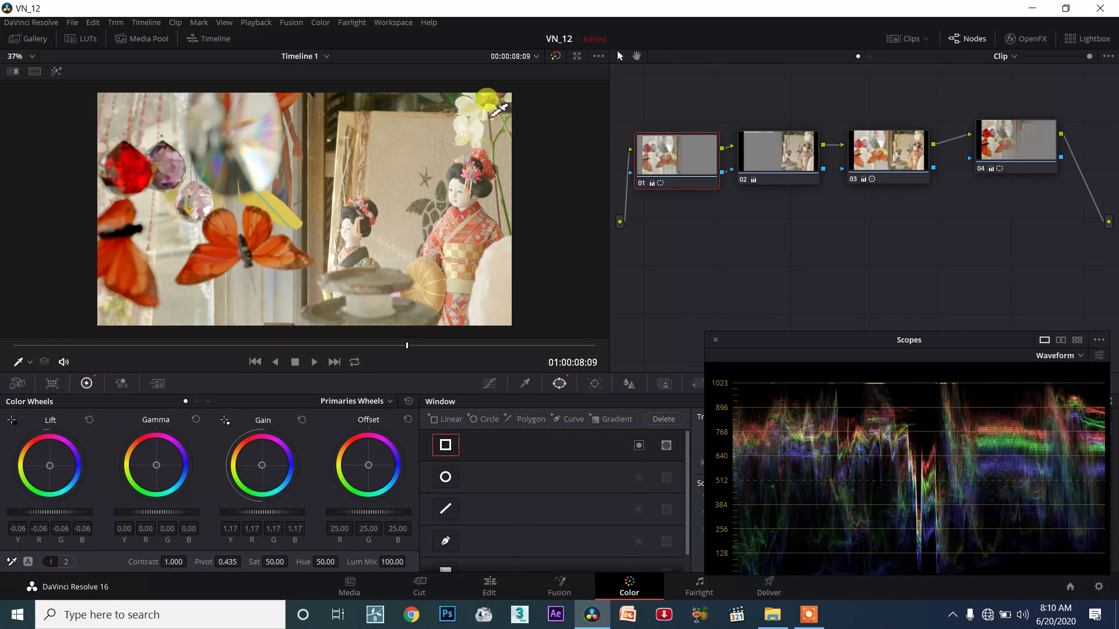
left_click(557, 58)
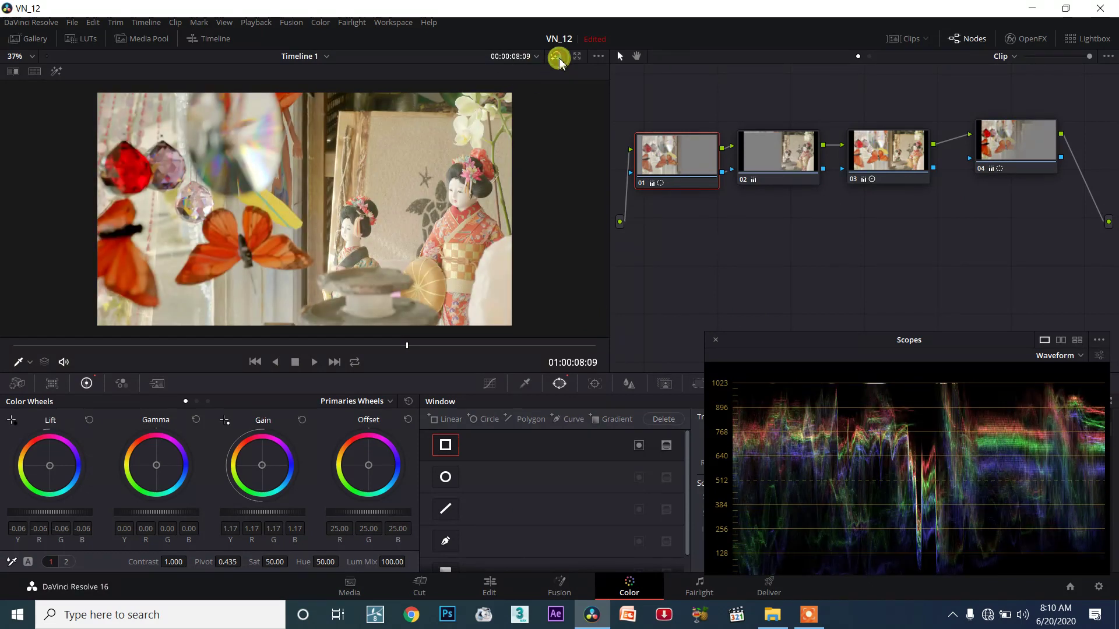